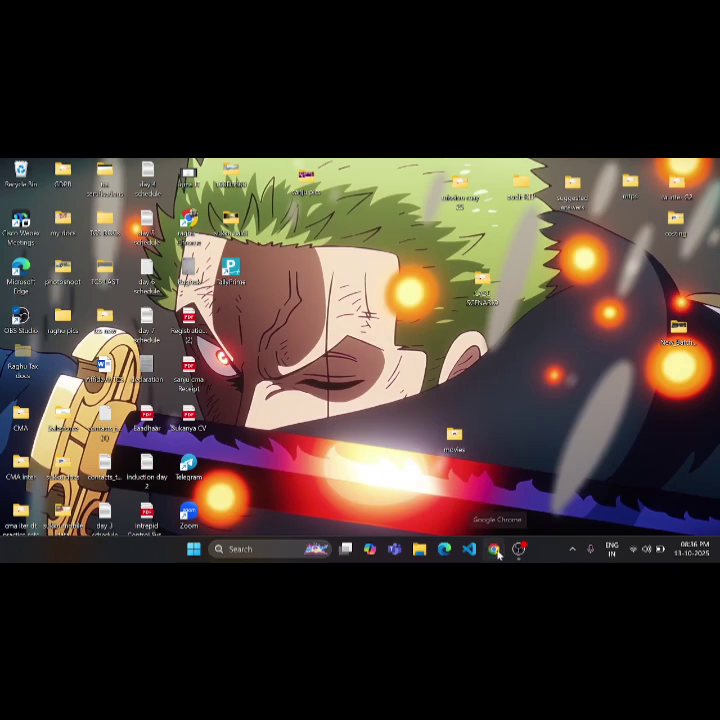
Launch Google Chrome from the taskbar to a New Tab page.
click(493, 549)
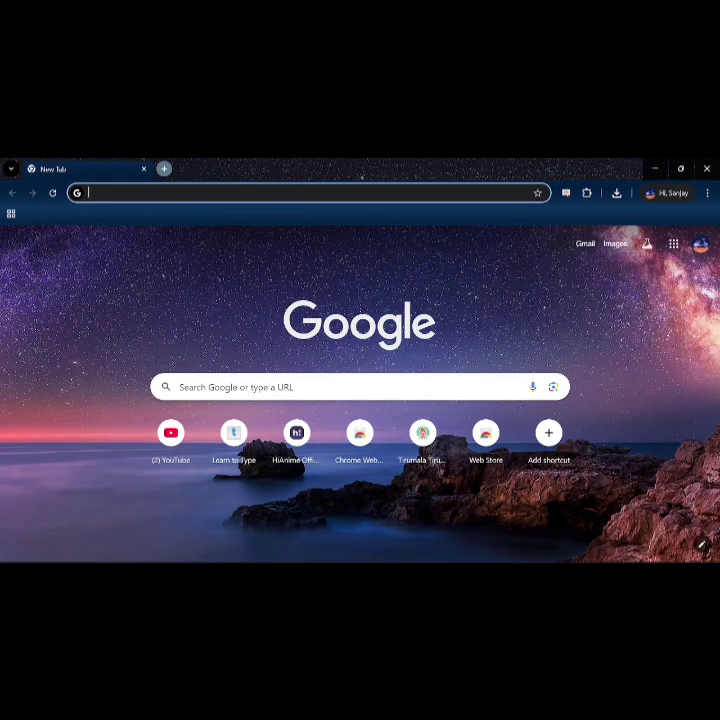
Search for 'ssp portal' to reach the ICAI SSP login page.
click(360, 387)
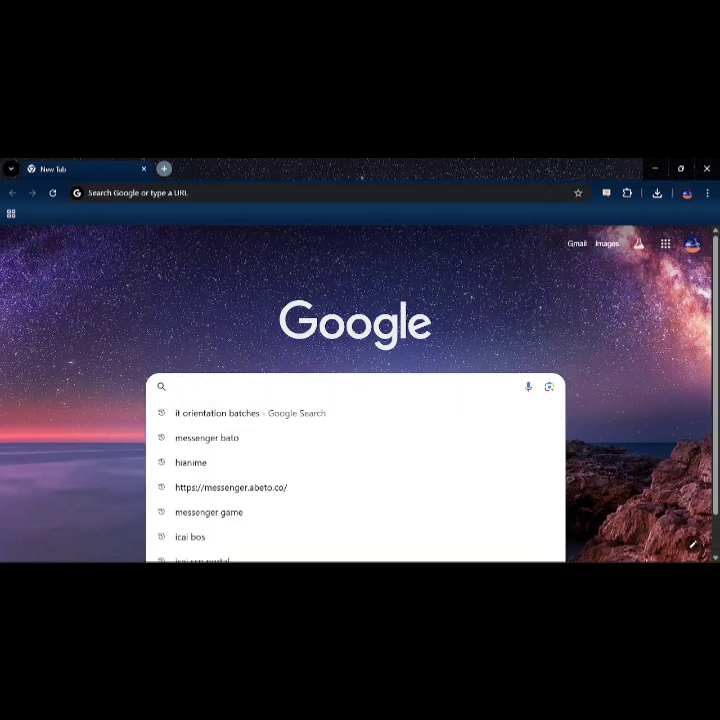
text(ss)
click(286, 437)
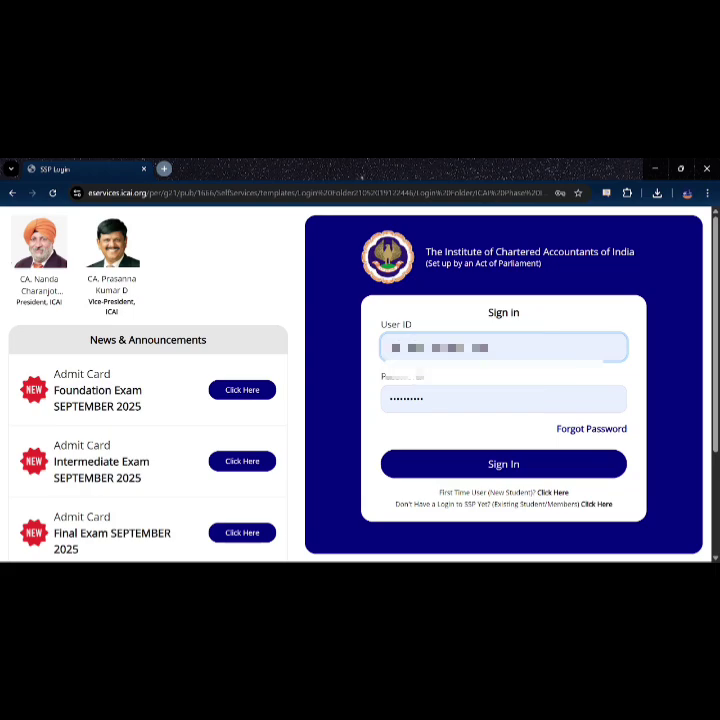
Sign in with the saved User ID and password, then open Update Your Profile.
click(519, 471)
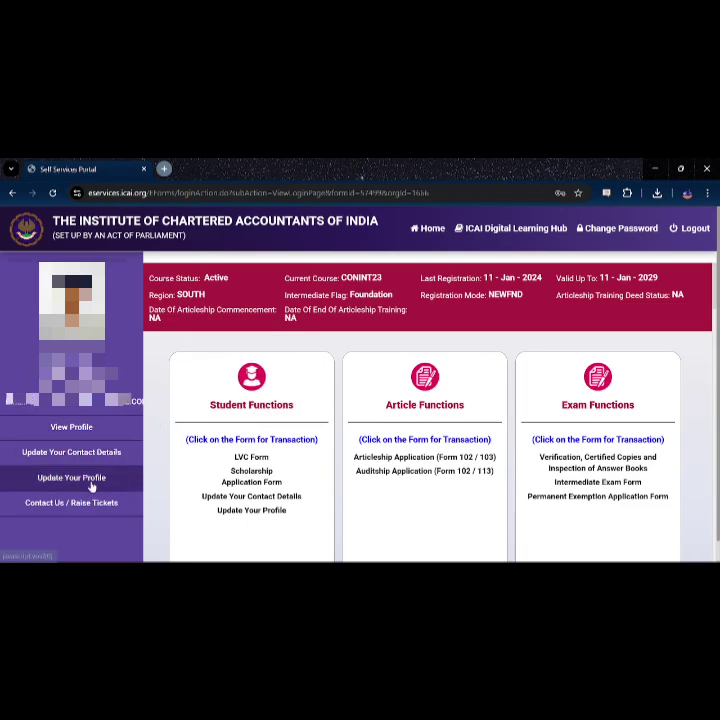
click(92, 485)
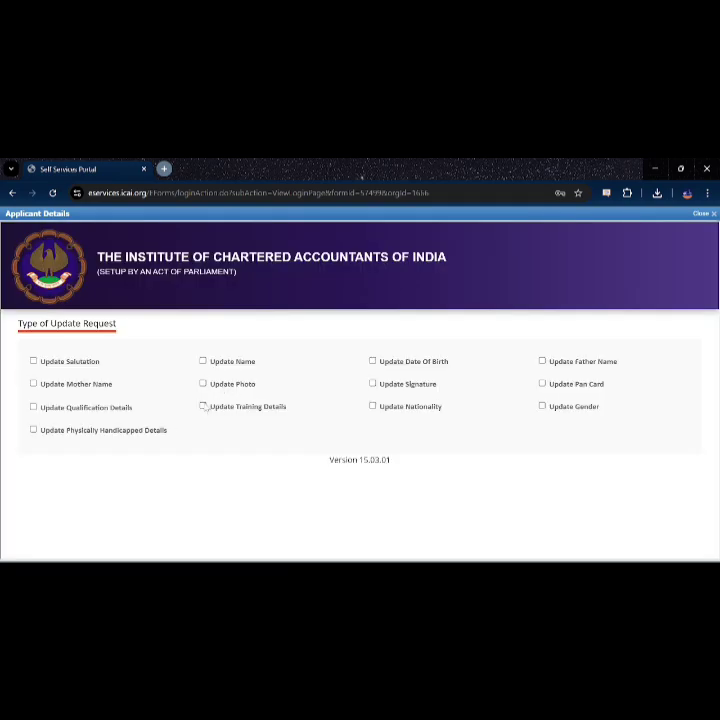
Tick Update Training Details and expand the Orientation Course/Orientation Programme section.
click(204, 407)
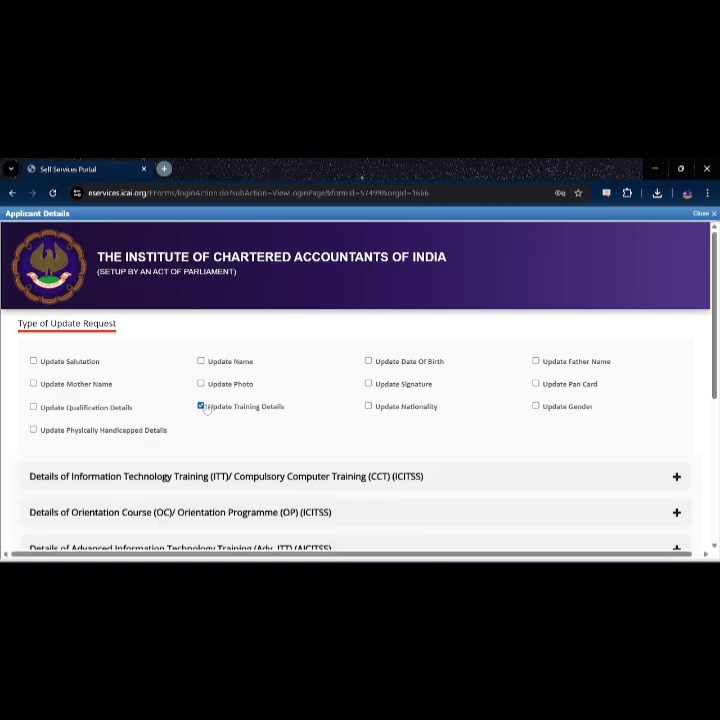
scroll(217, 432, down, 3)
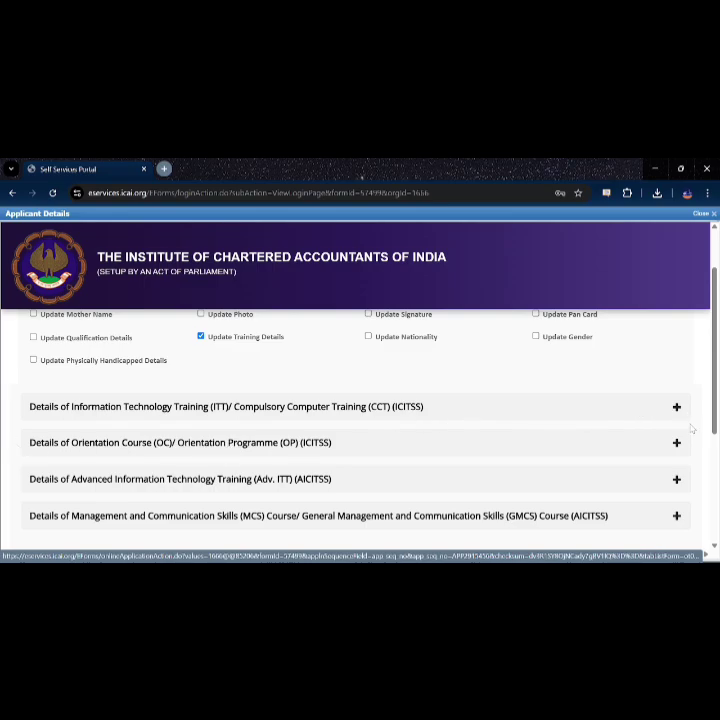
click(672, 442)
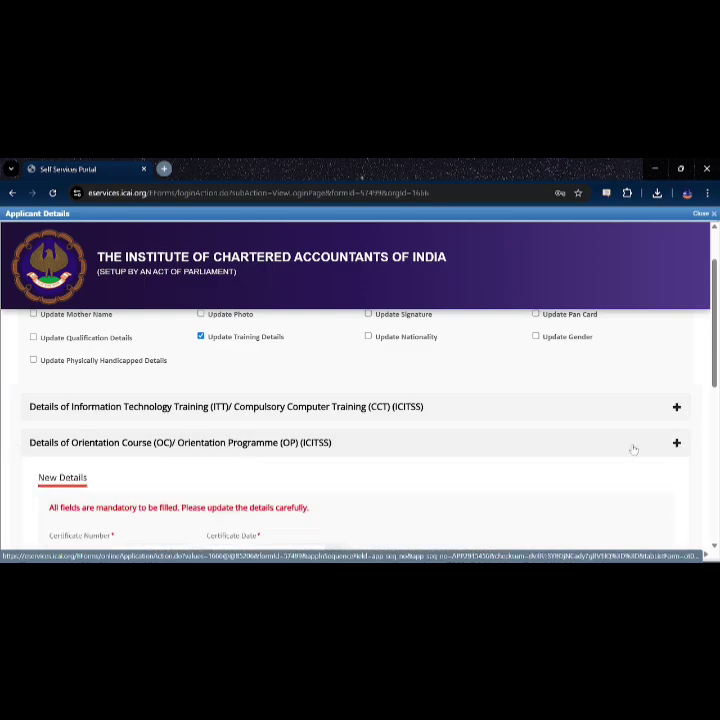
Paste the certificate number into the Orientation Course certificate number field.
scroll(458, 462, down, 2)
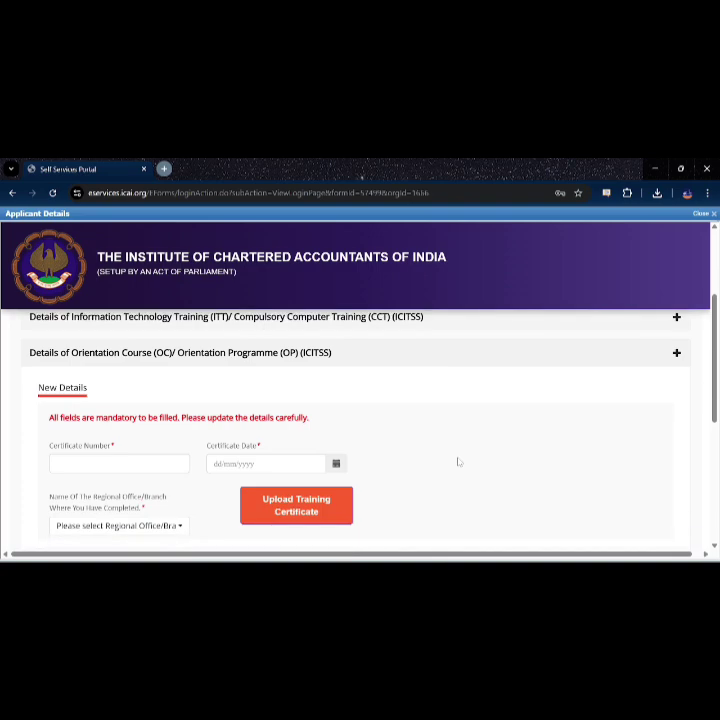
click(119, 463)
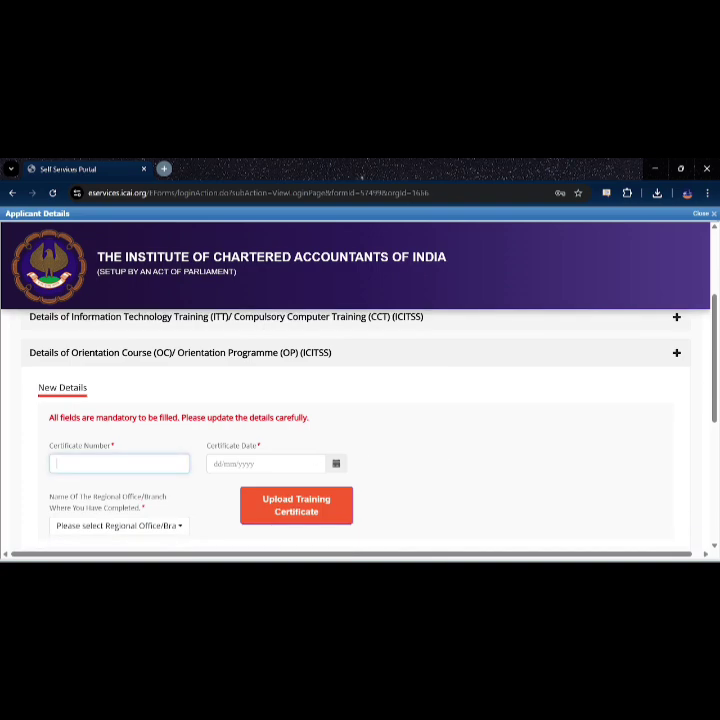
scroll(360, 430, down, 2)
scroll(360, 430, up, 1)
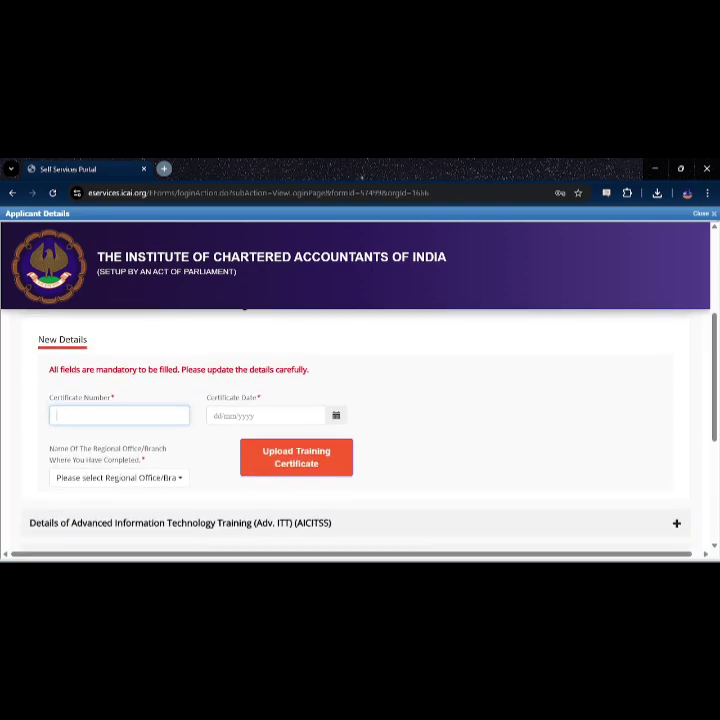
scroll(360, 430, up, 1)
scroll(360, 430, down, 1)
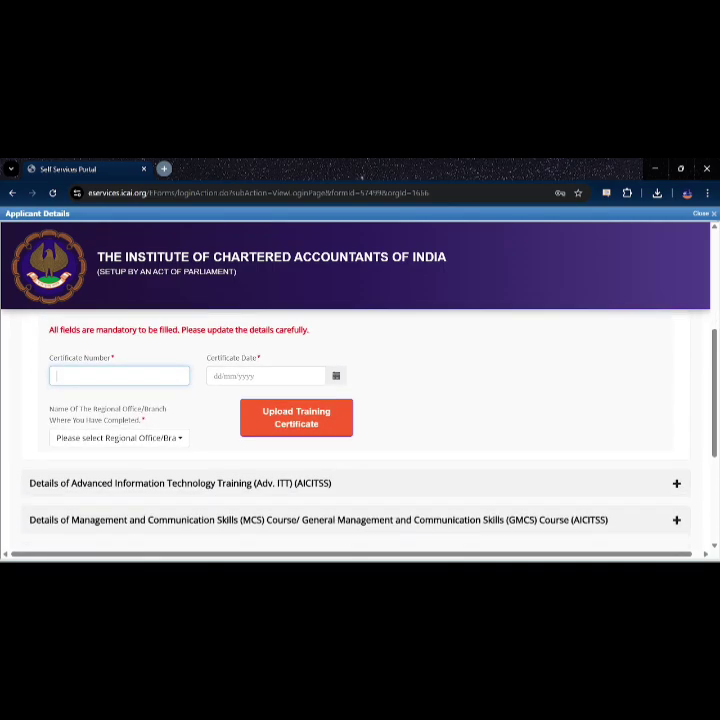
scroll(360, 430, up, 1)
scroll(360, 430, up, 1)
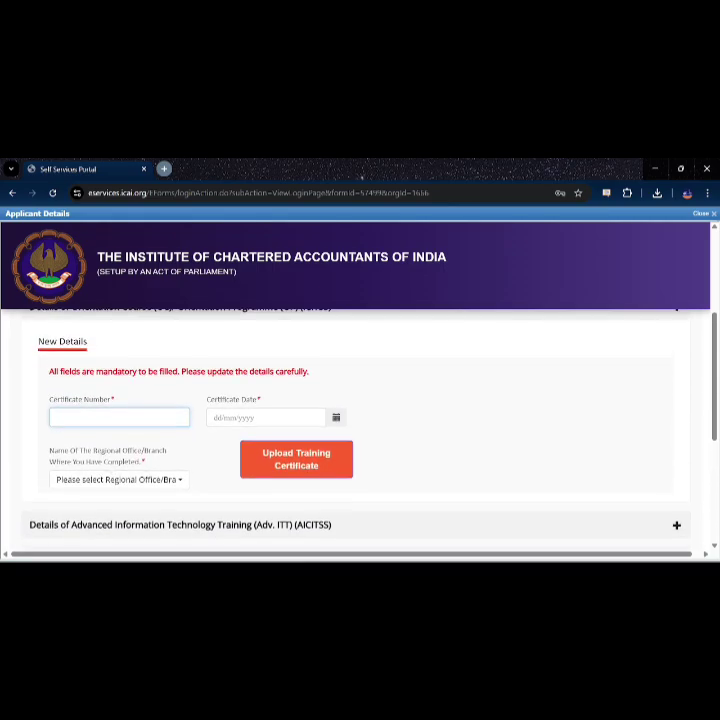
text(TIRUPATI/OC/0002469)
key(Tab)
Enter certificate date 14/06/2025 and choose TIRUPATI BRANCH OF SIRC as regional office.
scroll(360, 430, up, 1)
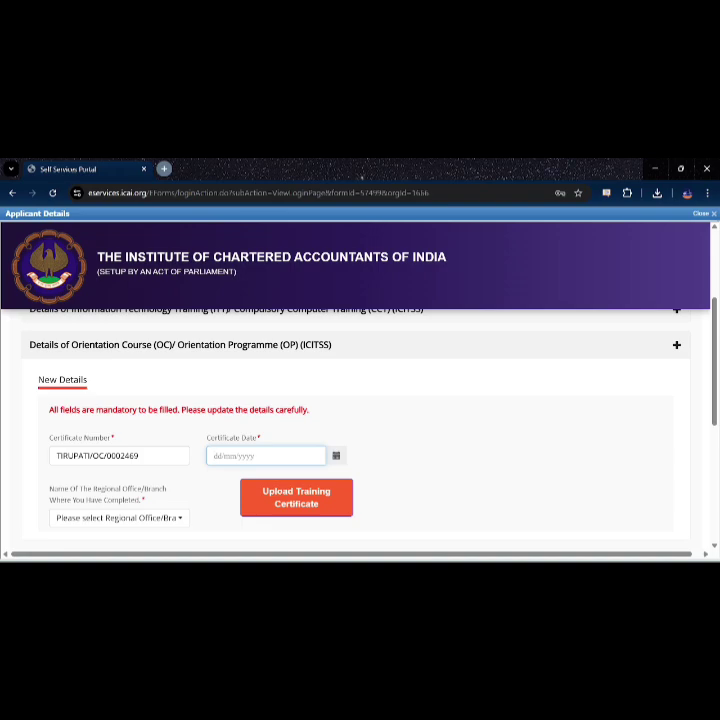
text(14/06/2025)
scroll(97, 509, down, 1)
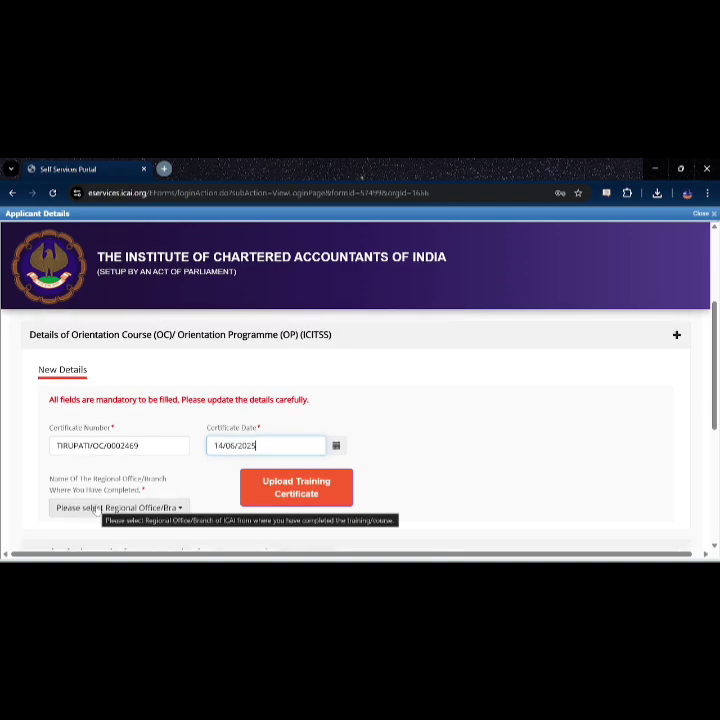
click(97, 508)
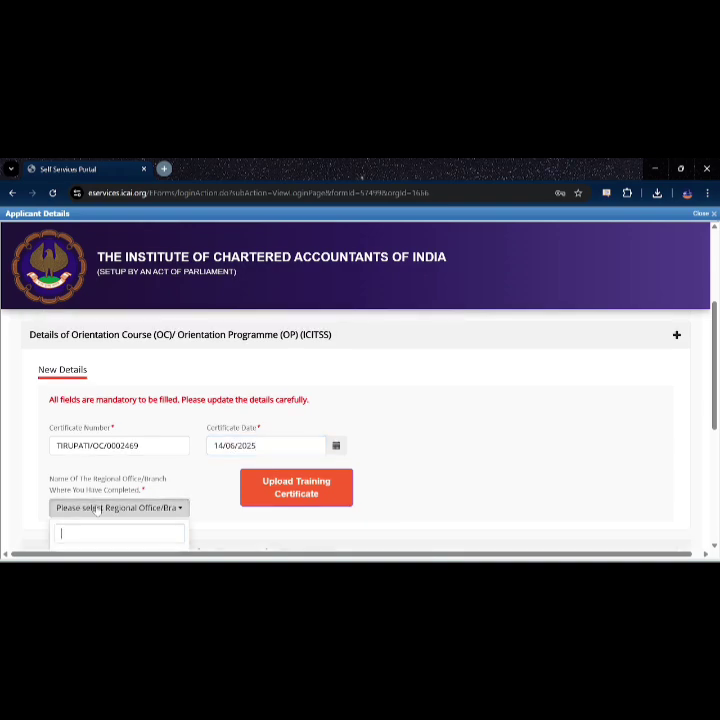
scroll(97, 509, down, 2)
scroll(97, 510, down, 2)
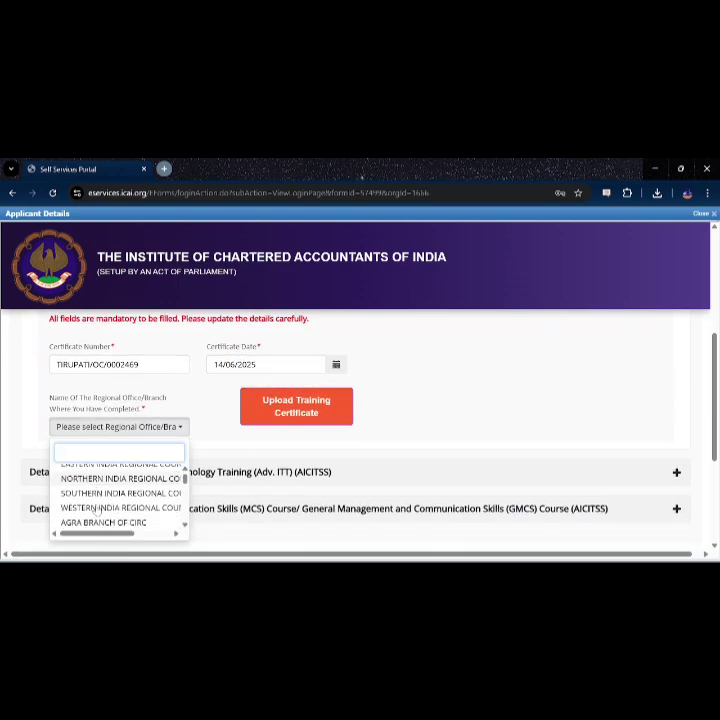
scroll(97, 500, up, 2)
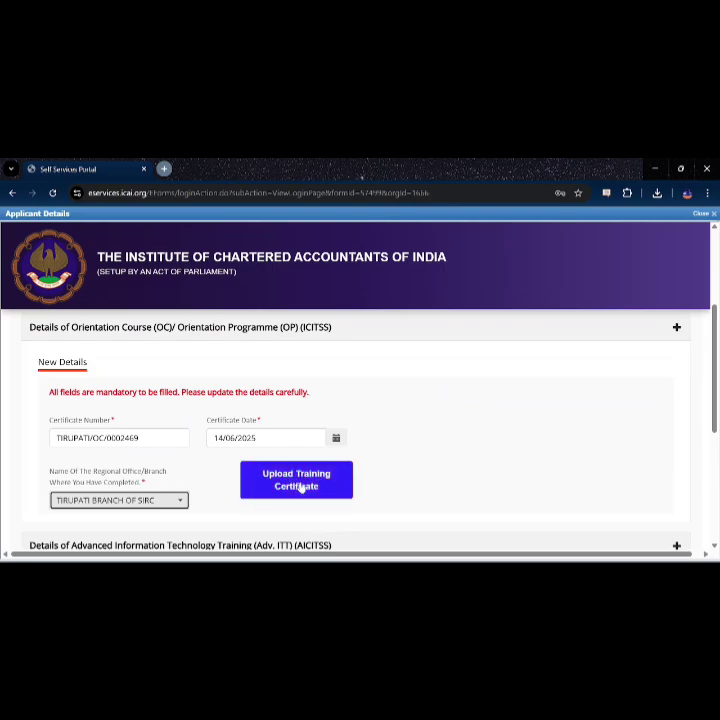
Upload today's downloaded OP training certificate file for the Orientation Course.
click(299, 484)
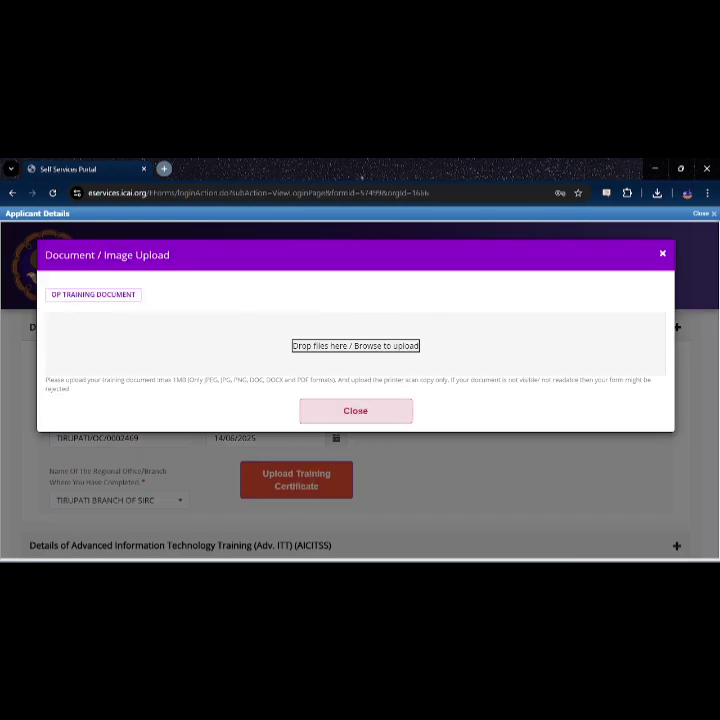
click(321, 345)
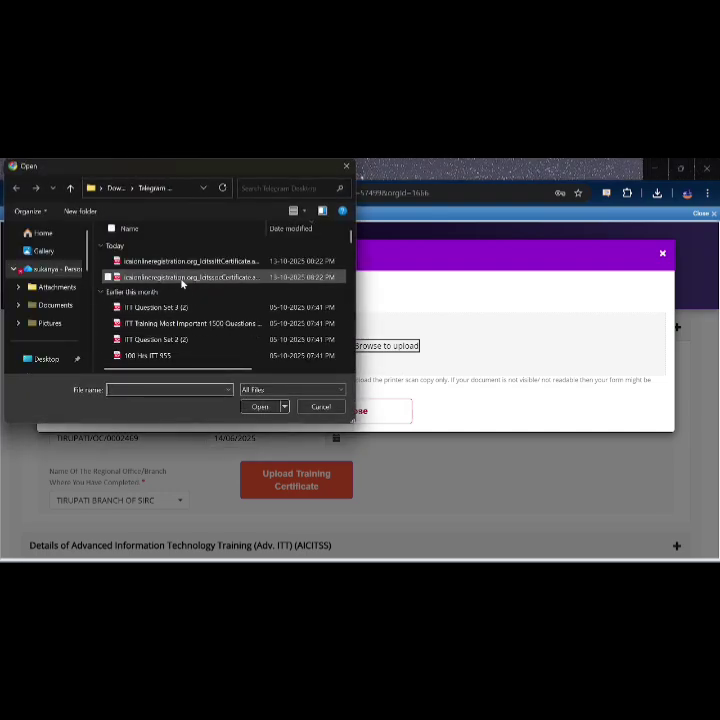
click(182, 281)
click(259, 408)
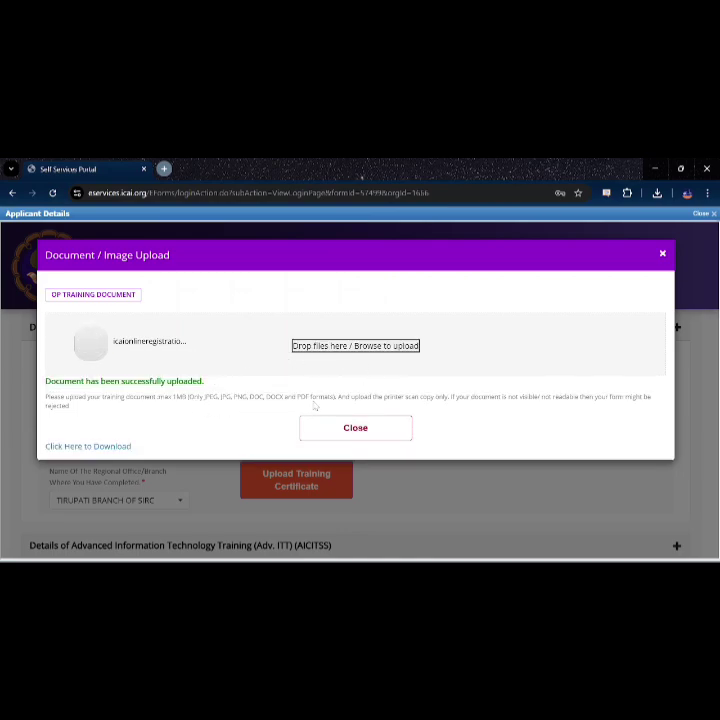
click(345, 427)
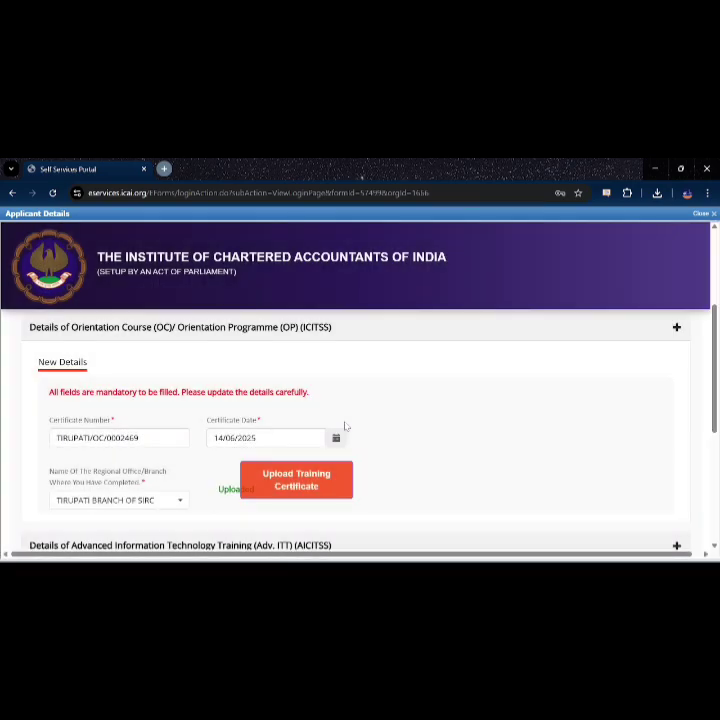
Expand the Information Technology Training (ITT) section to show its blank New Details fields.
scroll(427, 449, down, 1)
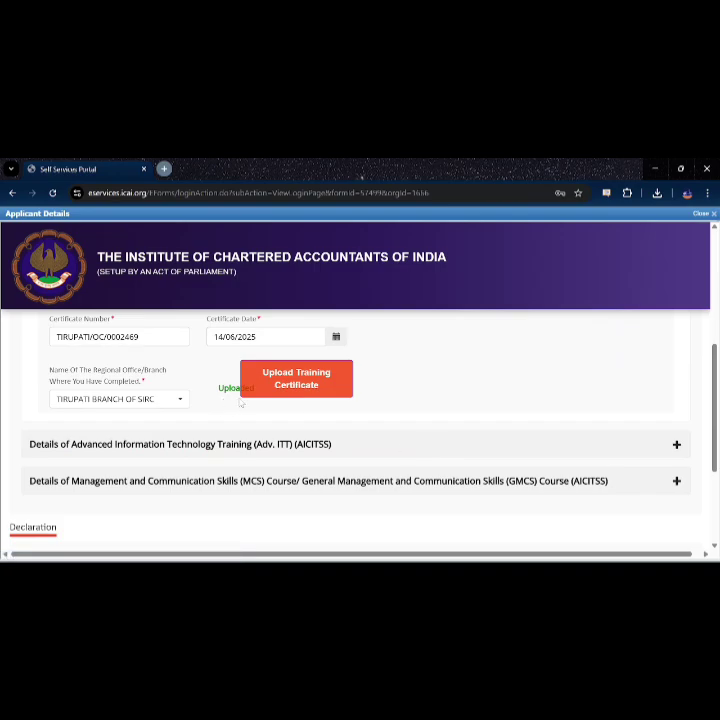
scroll(420, 410, down, 1)
scroll(420, 410, up, 1)
scroll(420, 410, down, 3)
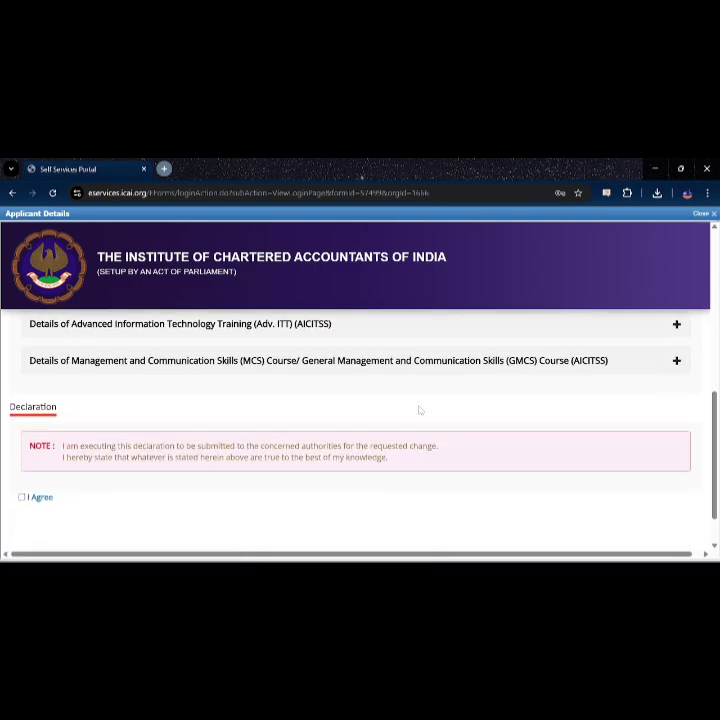
scroll(420, 410, up, 5)
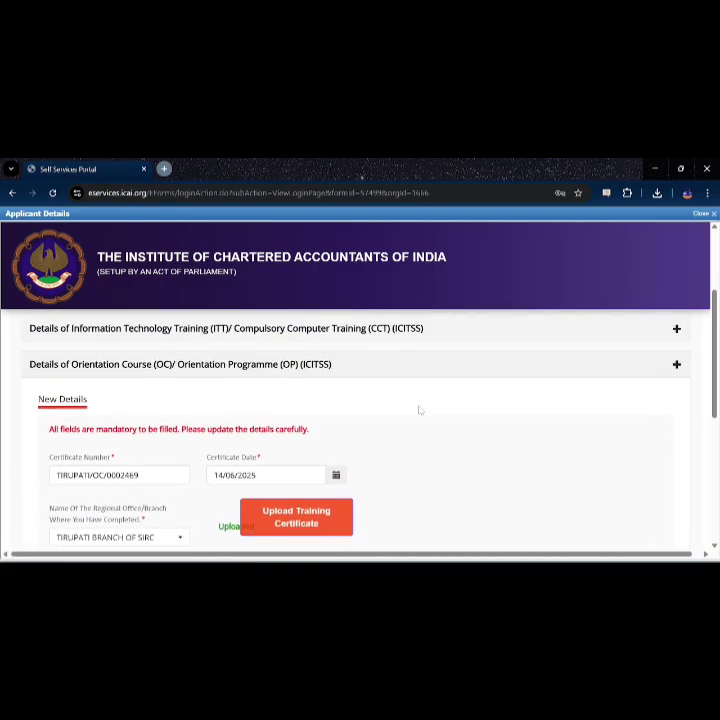
scroll(420, 410, up, 1)
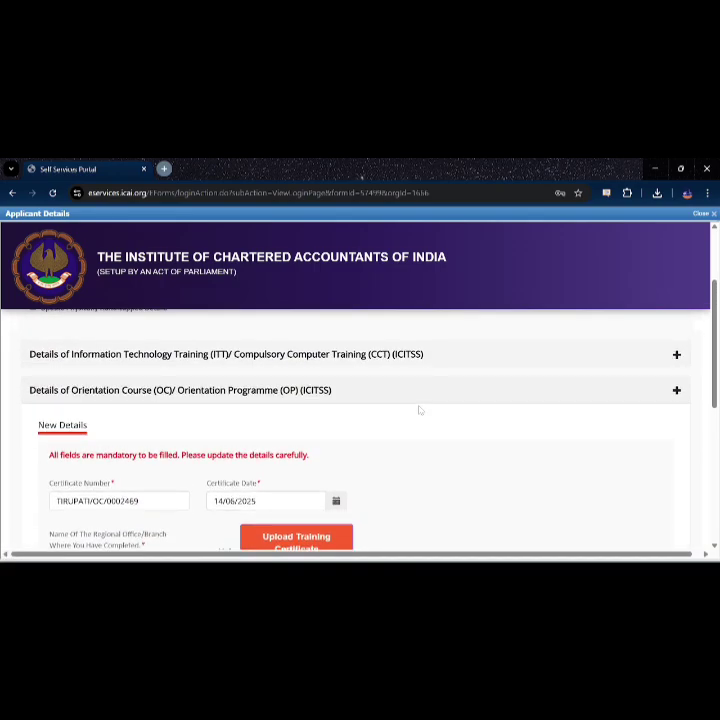
scroll(420, 410, up, 2)
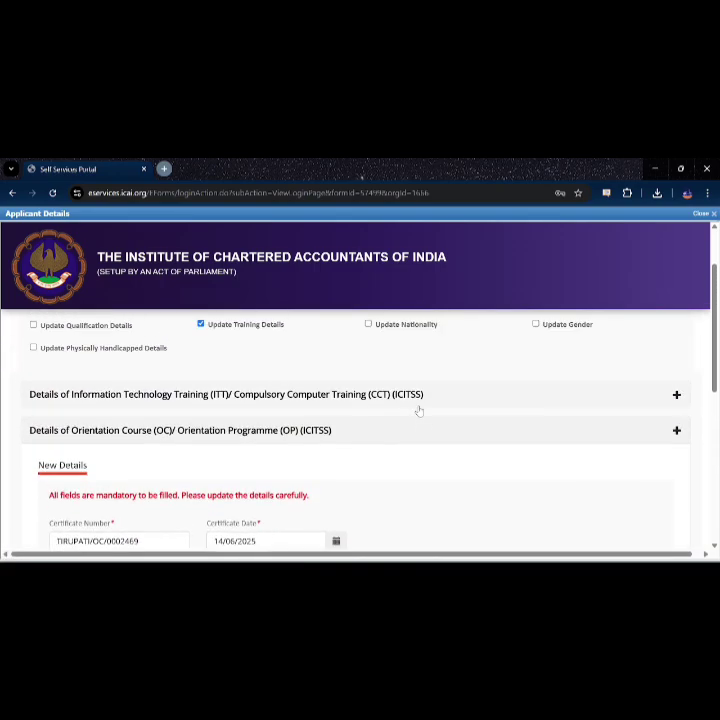
click(677, 397)
scroll(442, 450, down, 2)
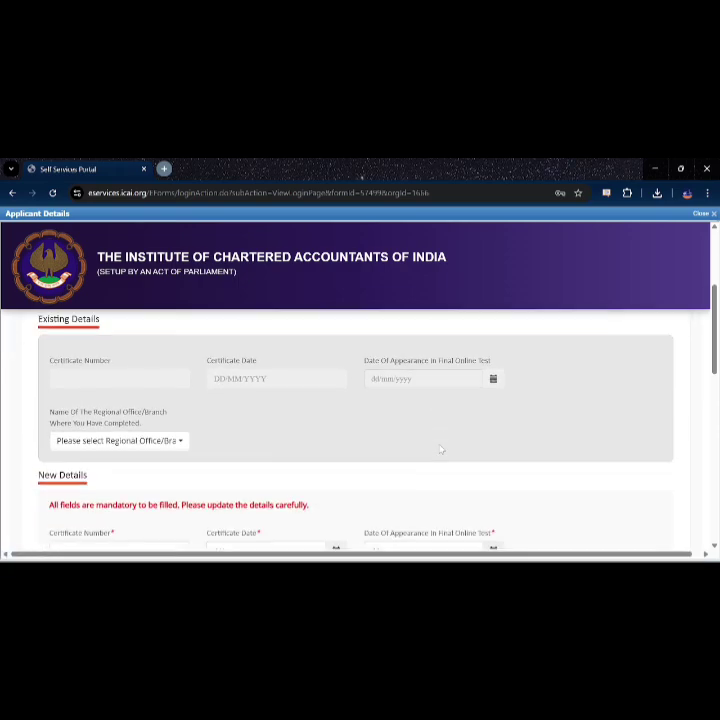
scroll(440, 450, down, 5)
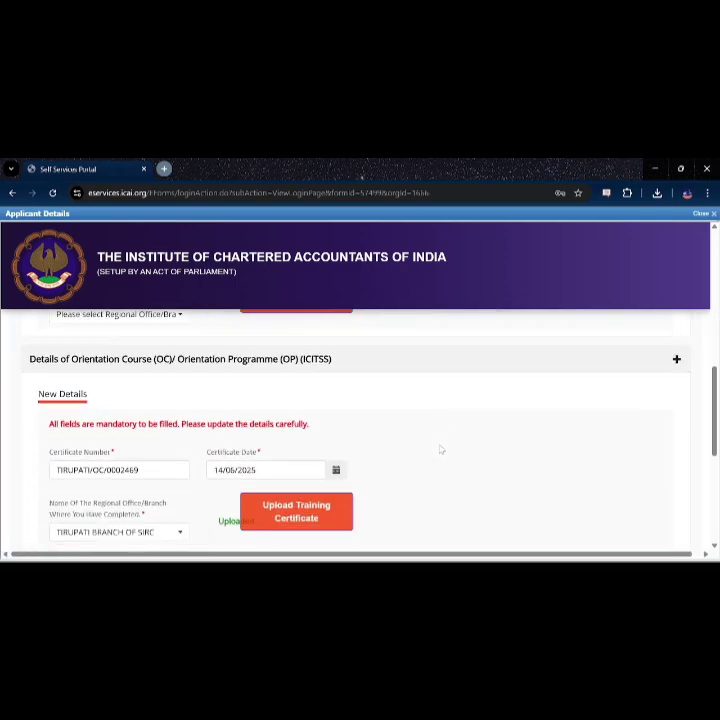
scroll(440, 450, down, 4)
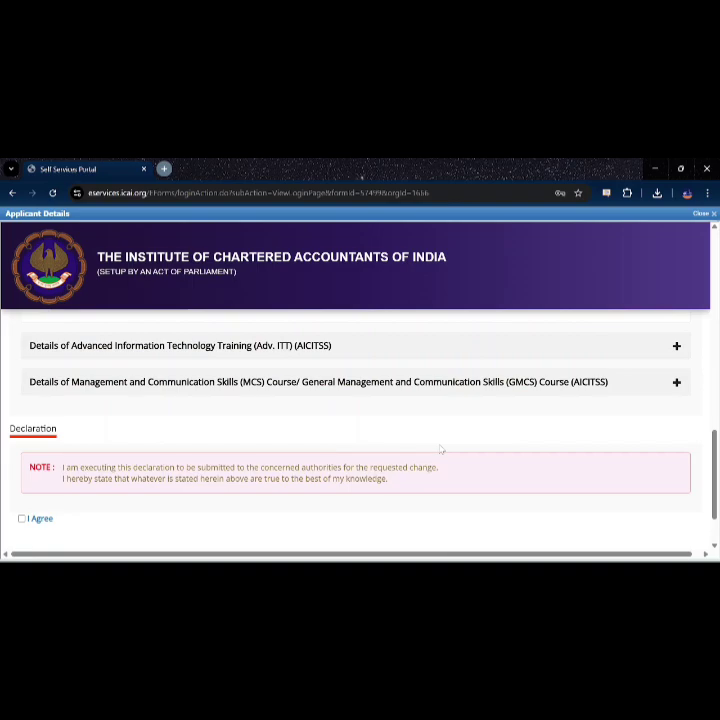
scroll(440, 450, up, 8)
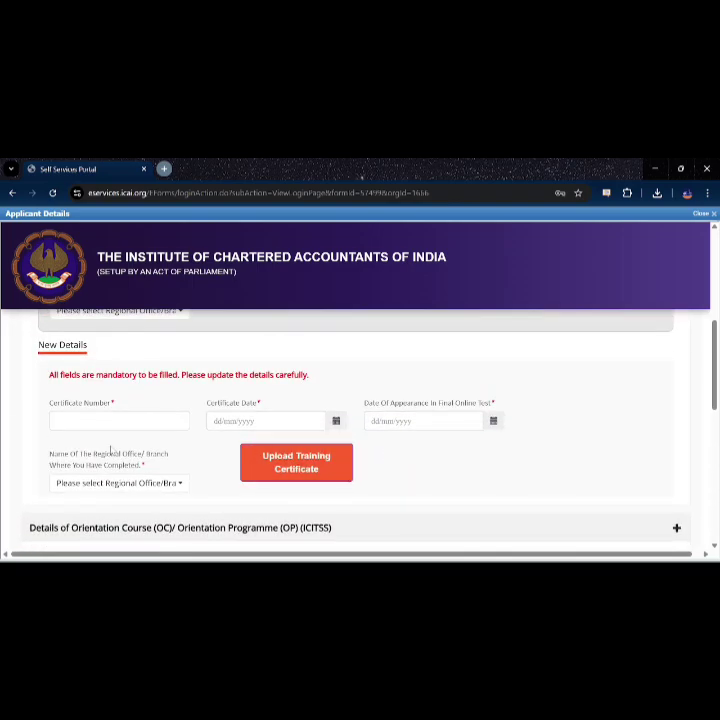
scroll(360, 430, up, 3)
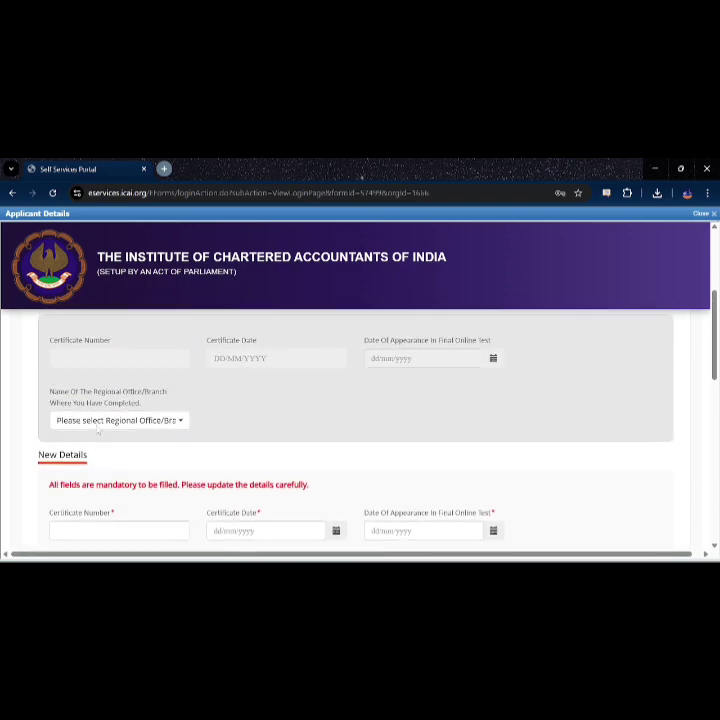
scroll(360, 430, up, 1)
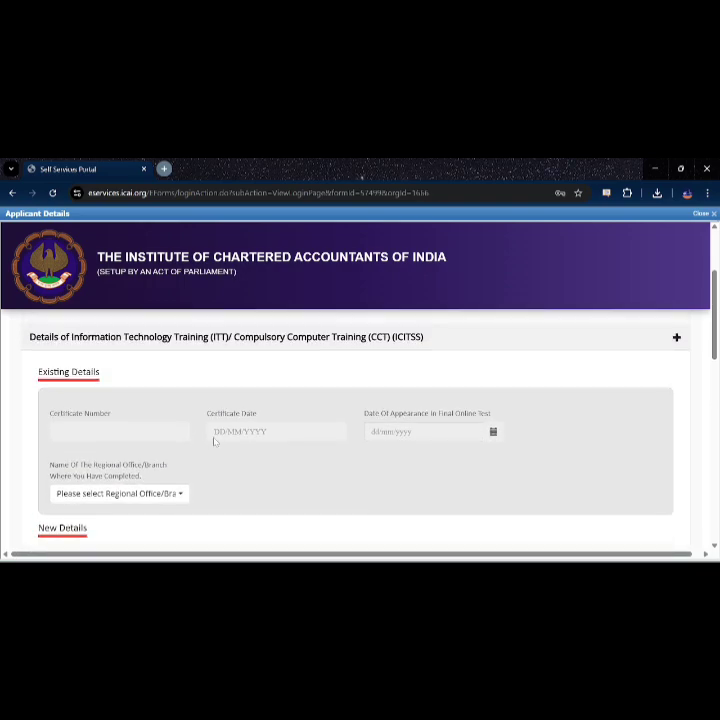
scroll(214, 437, down, 3)
Fill in the ITT certificate details and bring up the Document / Image Upload window.
click(124, 457)
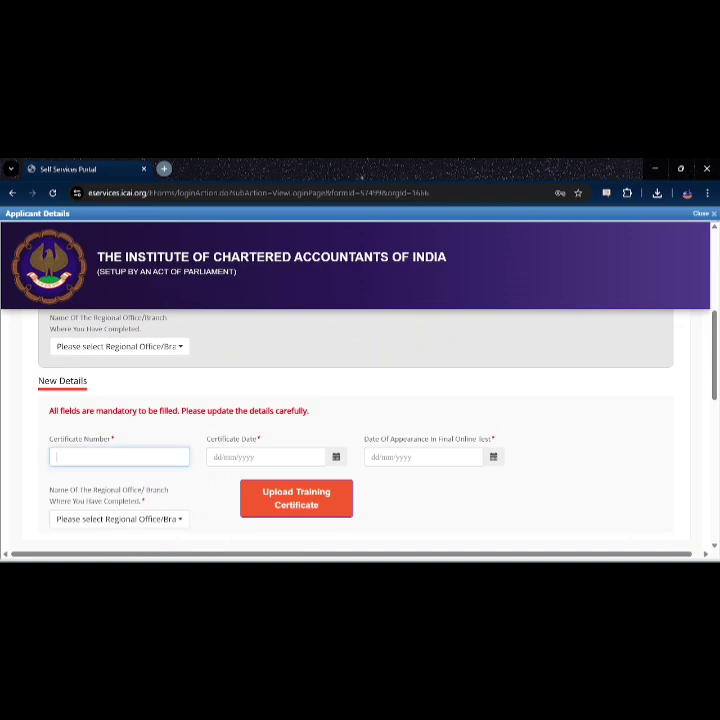
scroll(126, 460, up, 2)
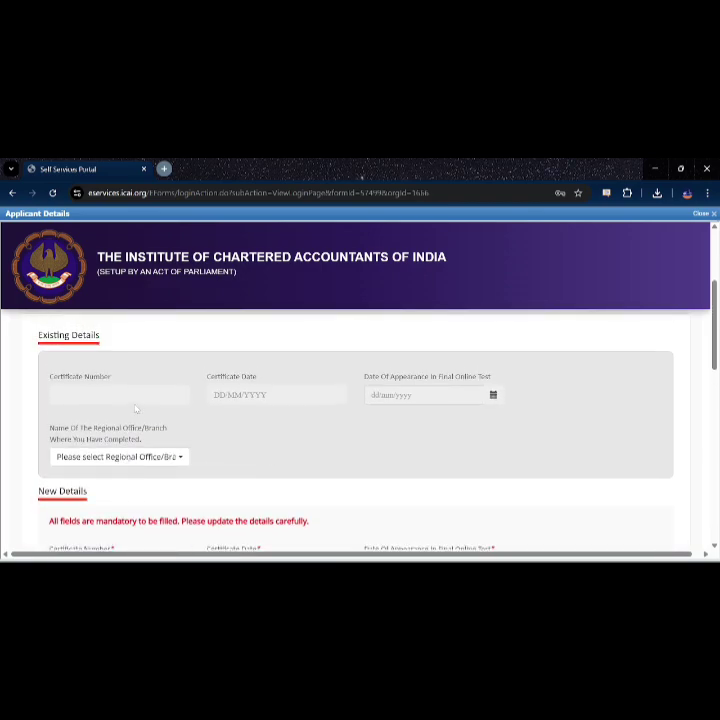
scroll(137, 410, up, 1)
scroll(137, 412, down, 2)
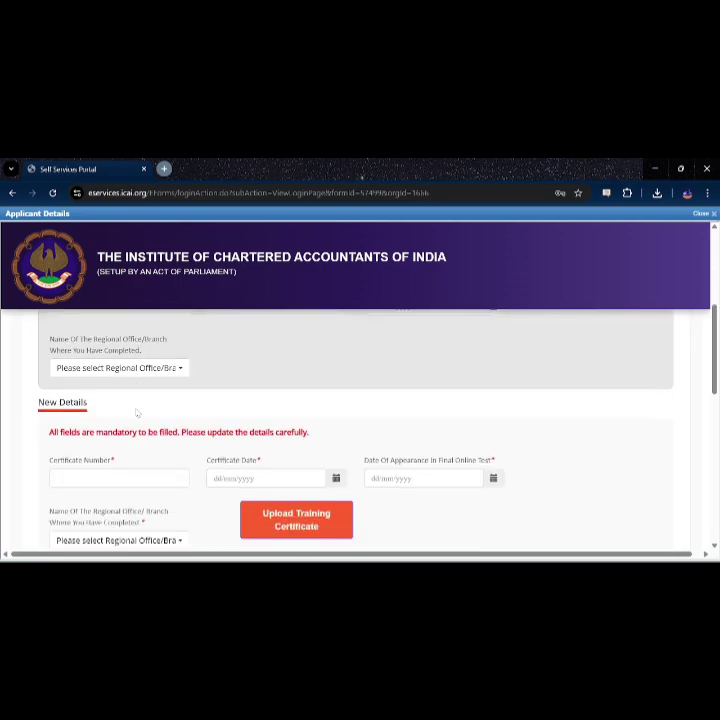
scroll(137, 412, down, 1)
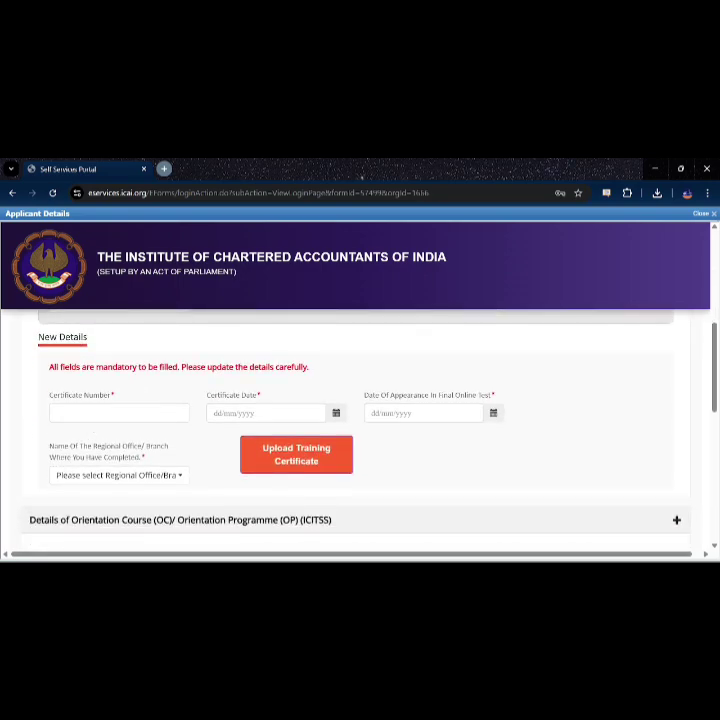
click(56, 412)
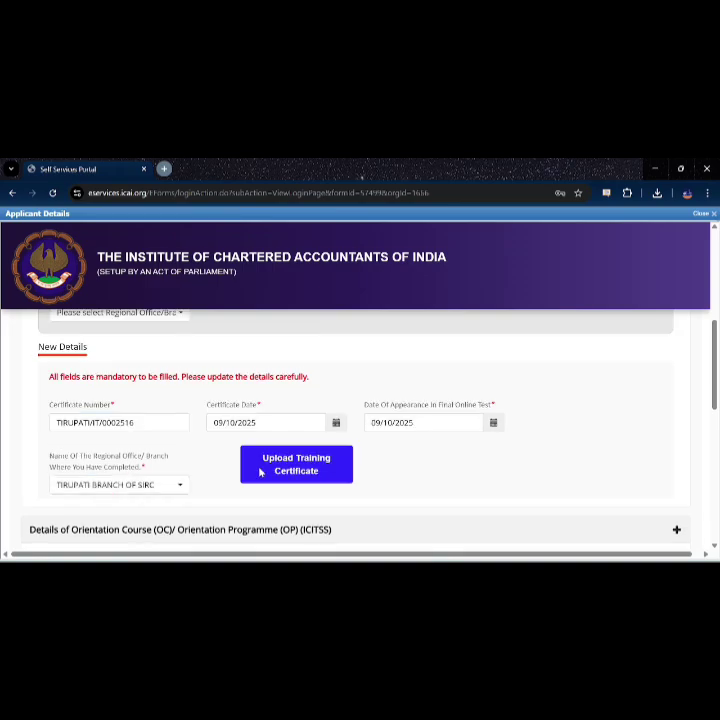
click(259, 470)
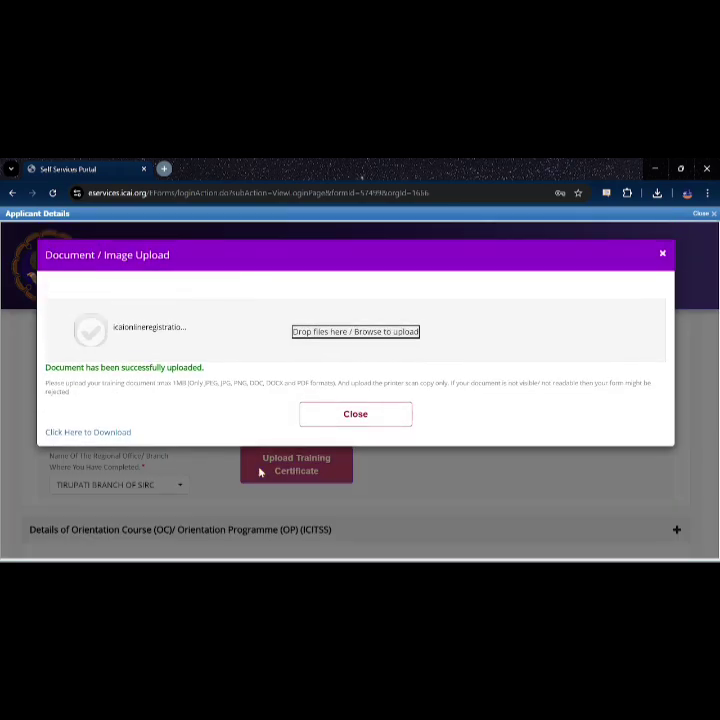
Upload the most recent ITT certificate file, close the upload window, and reach Declaration.
click(322, 346)
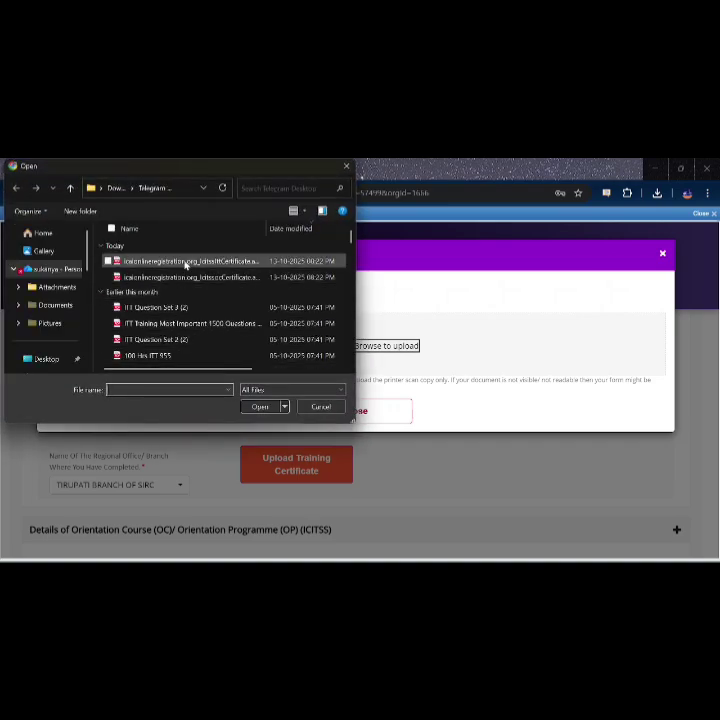
click(185, 262)
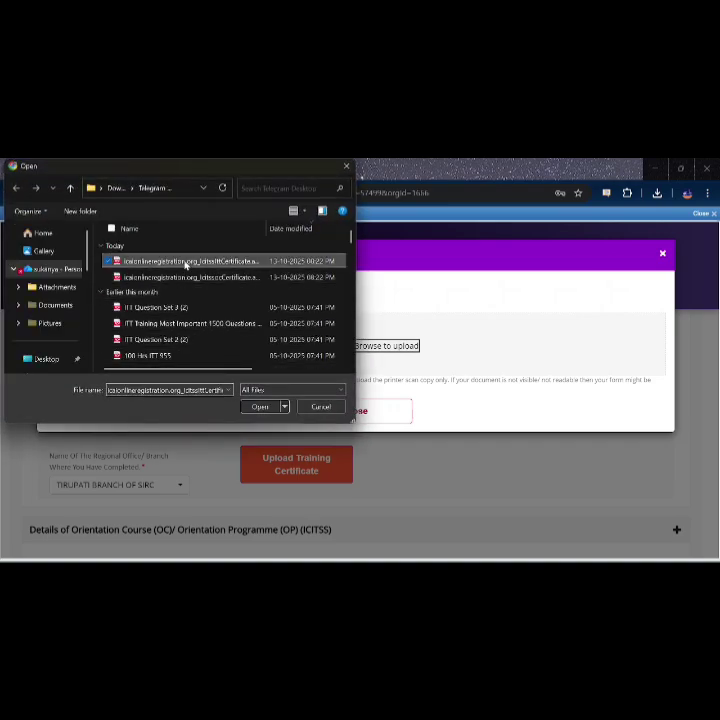
click(258, 408)
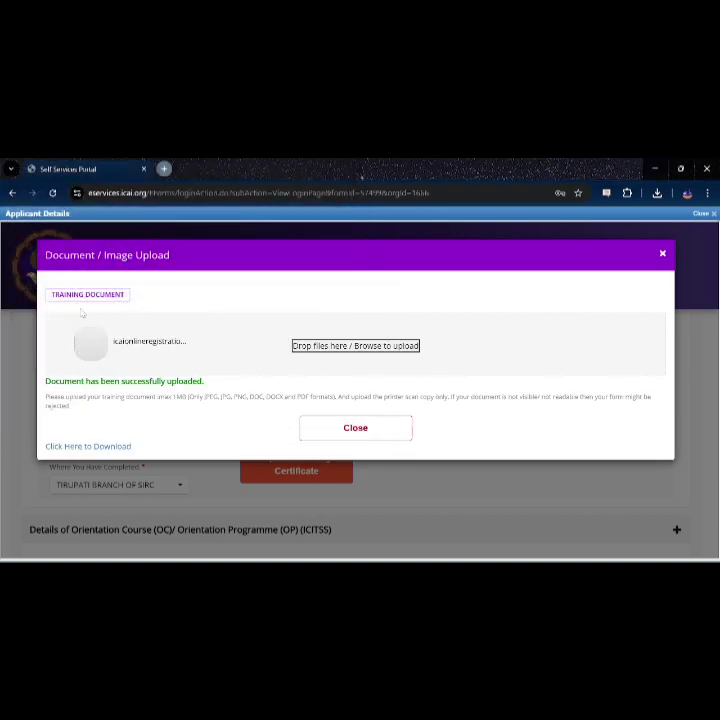
click(318, 430)
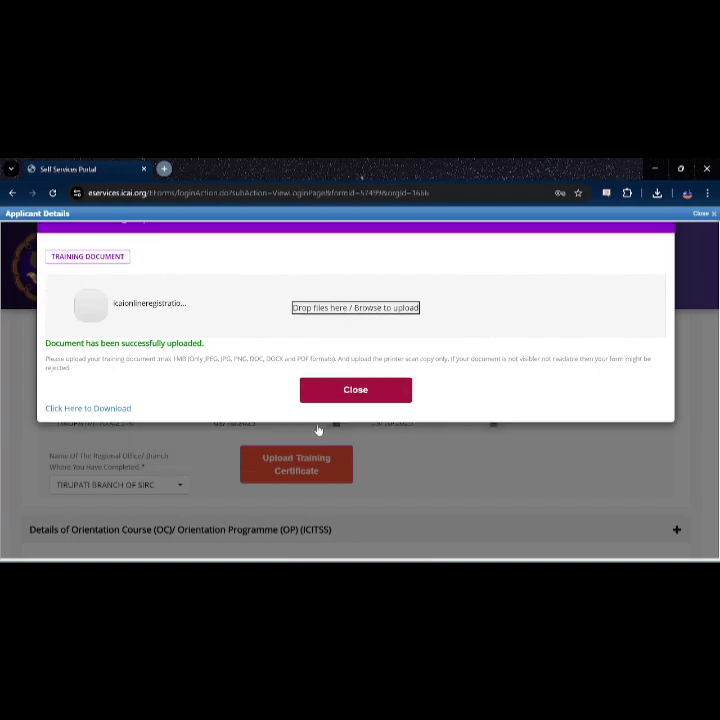
scroll(390, 471, down, 10)
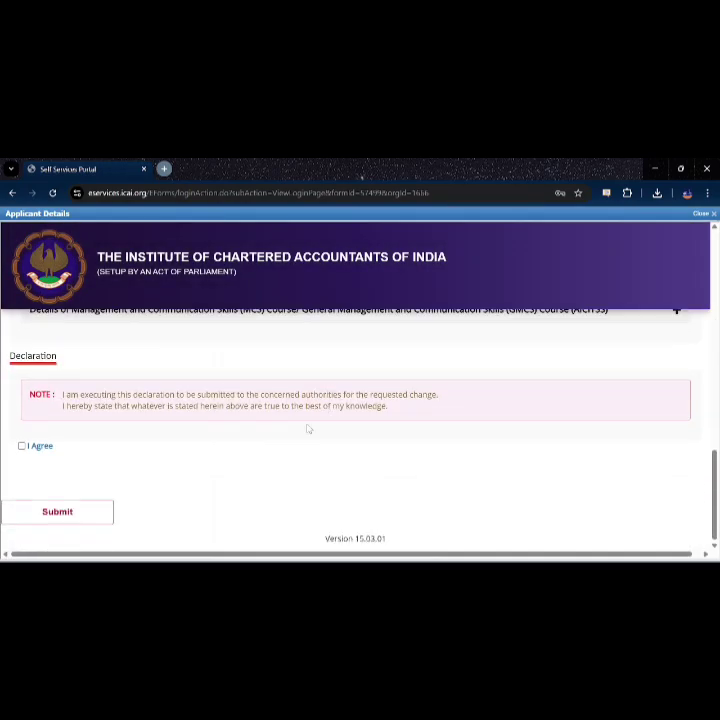
Tick I Agree on the declaration, submit the form, and confirm with Ok.
click(21, 447)
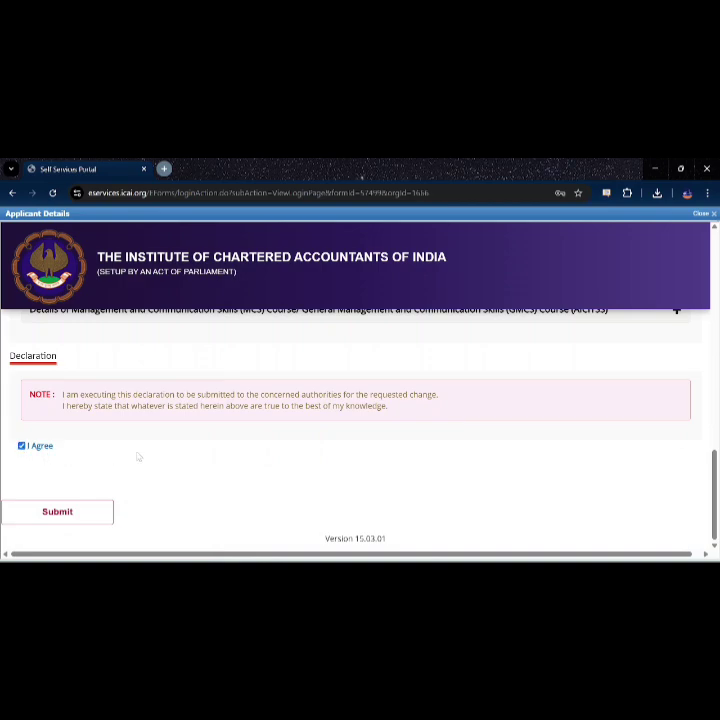
click(57, 513)
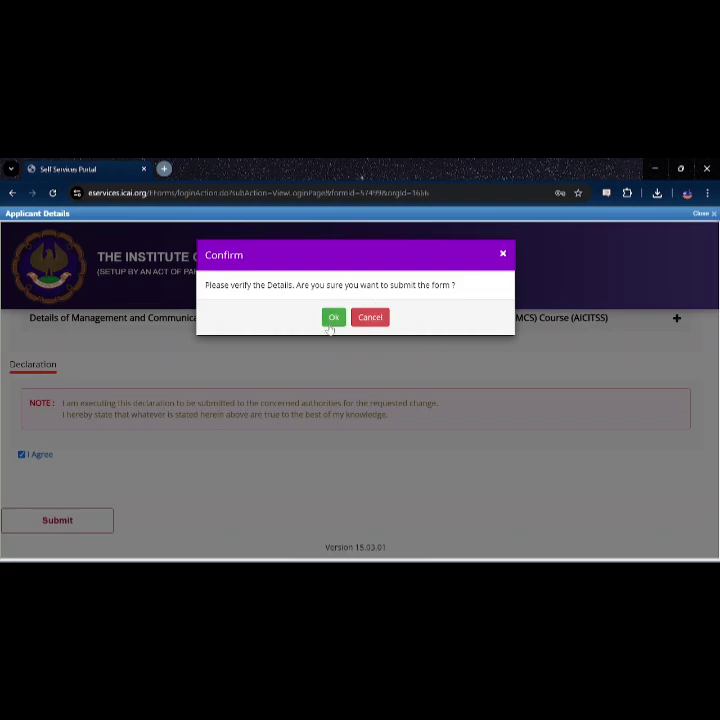
click(329, 317)
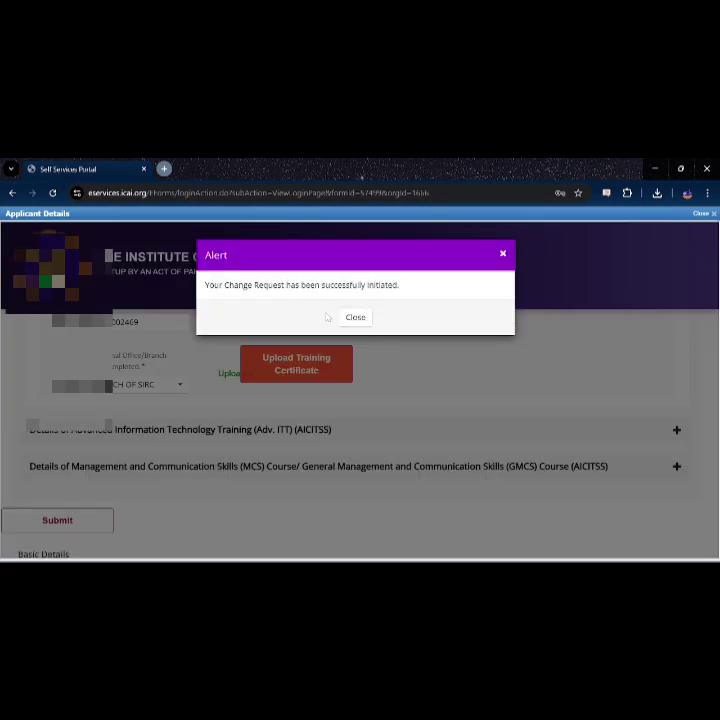
Dismiss the success alert and open the Update Your Profile requests under Student Functions' Submitted/Pending Applications.
click(355, 317)
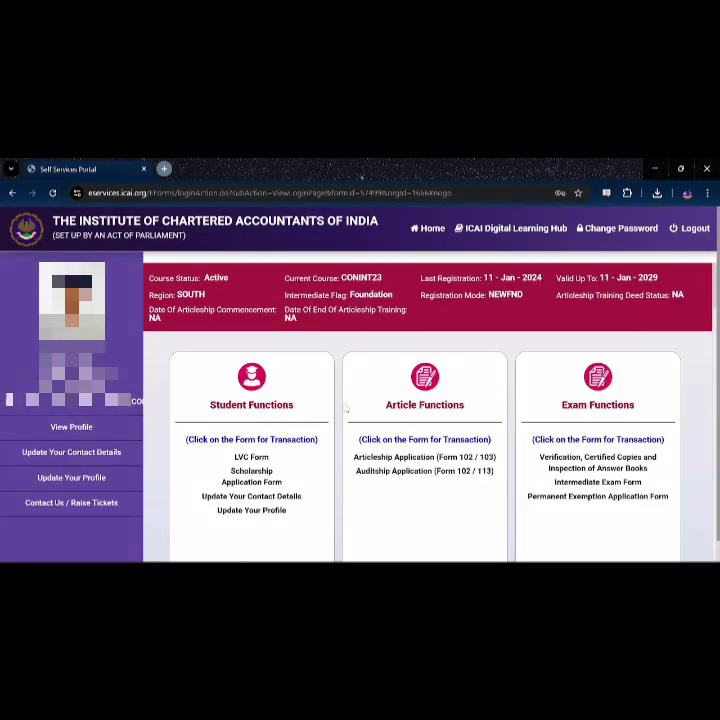
click(262, 414)
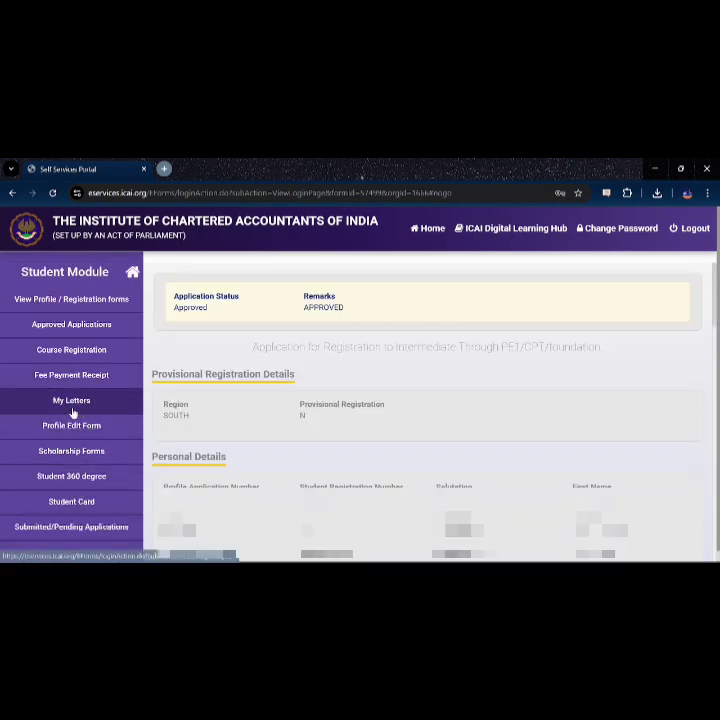
click(78, 527)
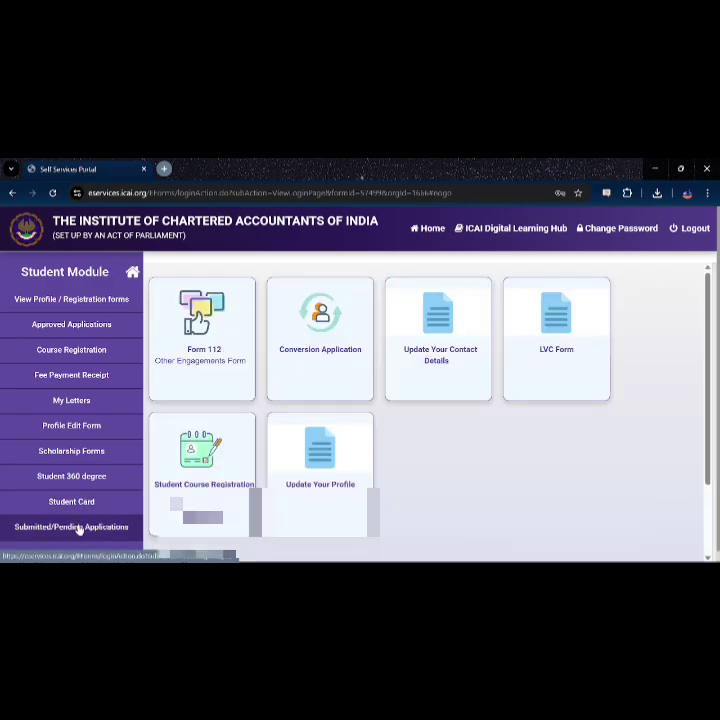
click(298, 495)
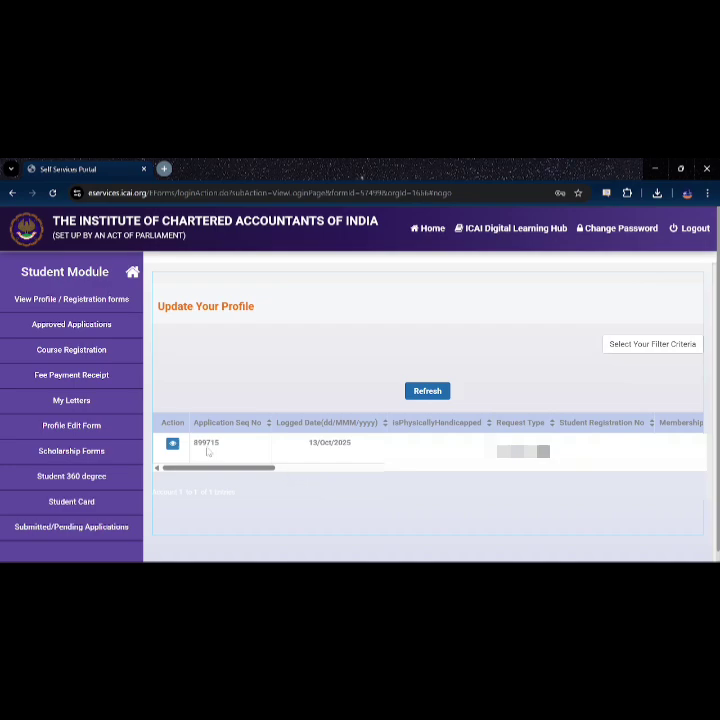
Scroll the requests table right to show Application Status Submitted and Request Status Verified by Verifier.
drag(205, 467, 325, 467)
click(437, 466)
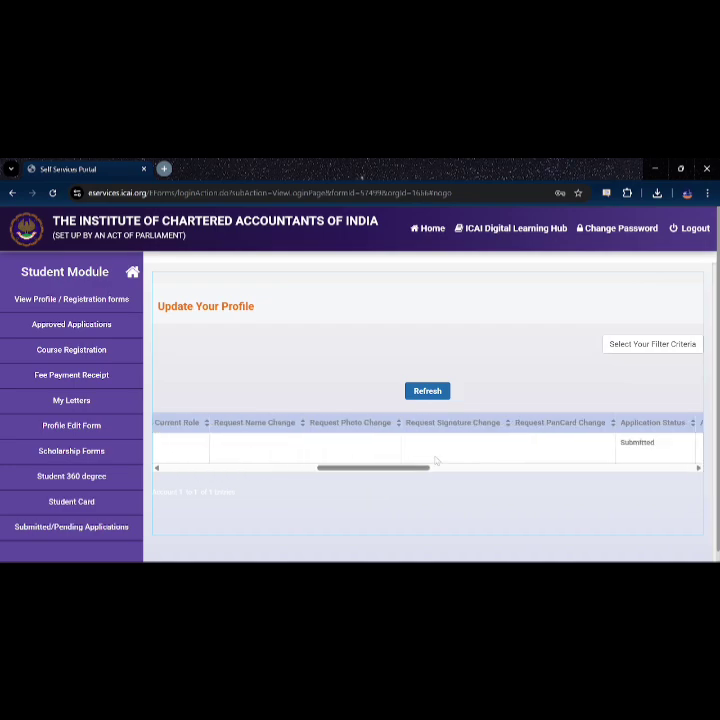
scroll(435, 460, right, 5)
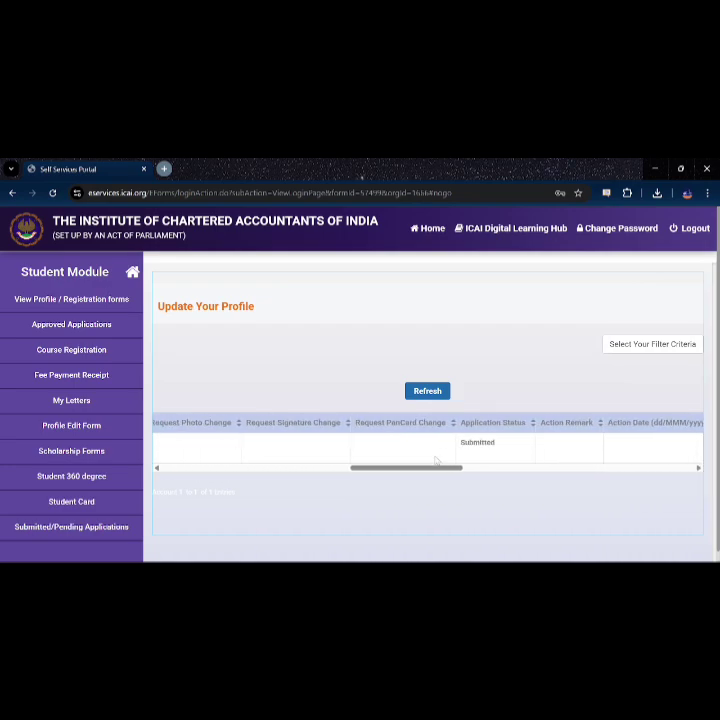
scroll(435, 460, right, 5)
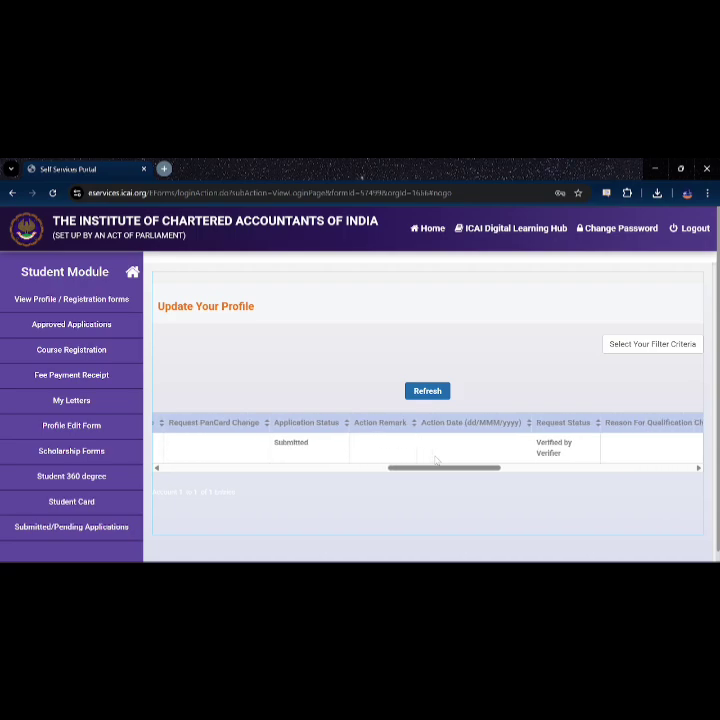
scroll(435, 460, right, 5)
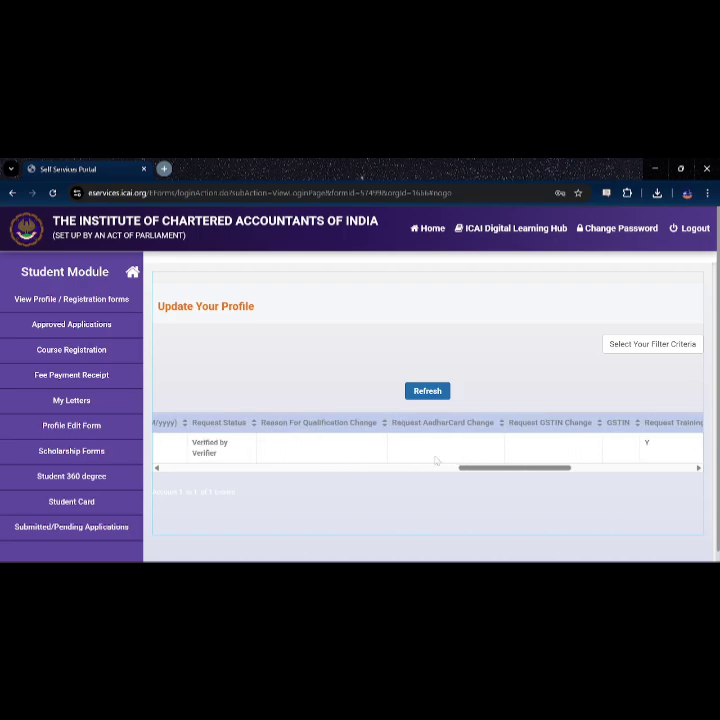